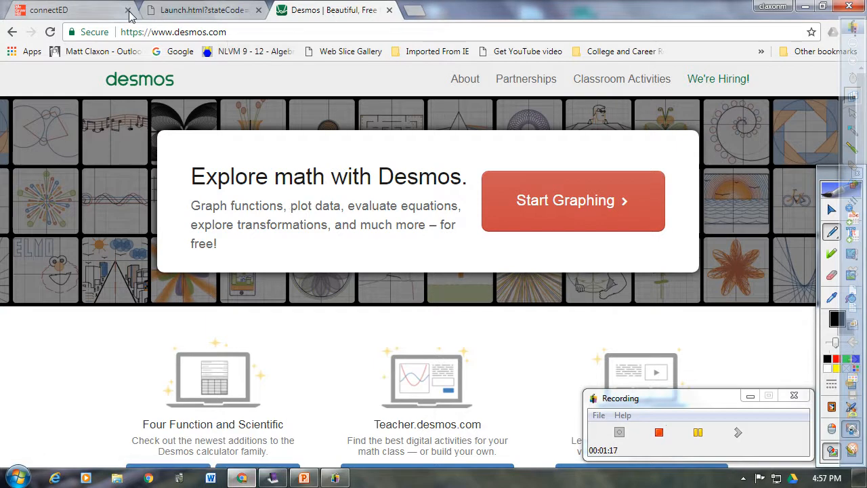
Open the online graphing calculator and sign in through Google with the teacher's school account.
click(520, 207)
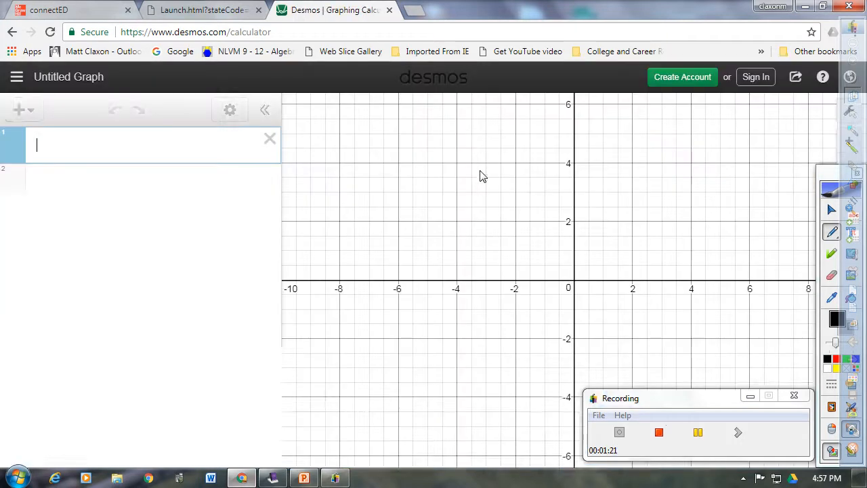
click(756, 78)
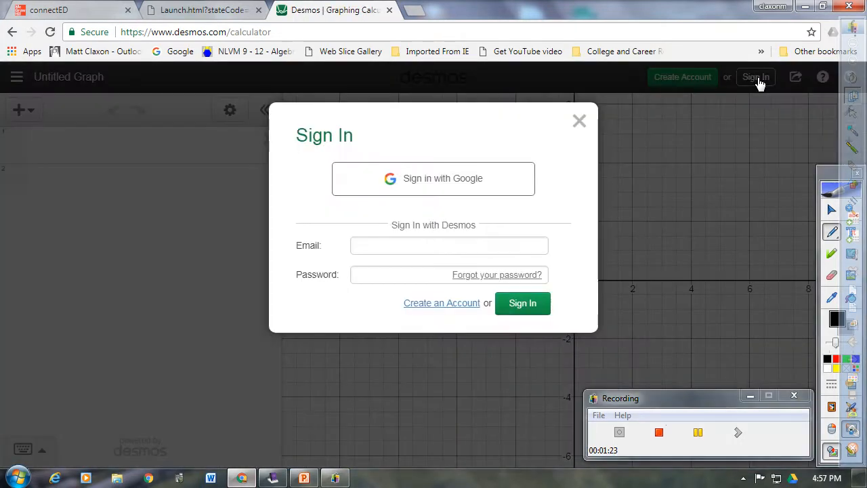
click(436, 185)
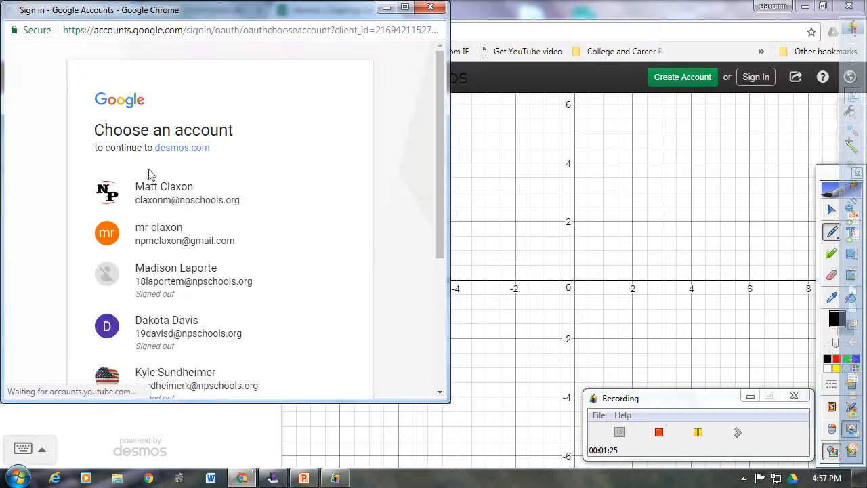
click(152, 192)
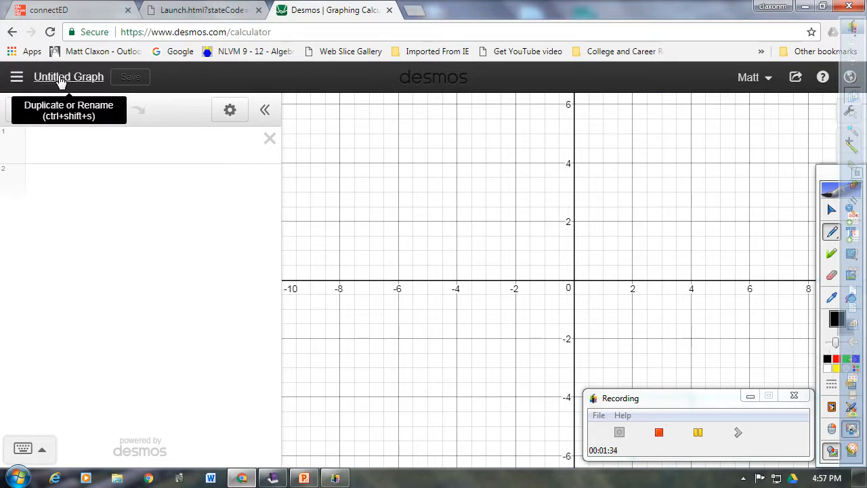
Open the saved graph "a1cp CH 4-5 (p. 251) #10 height vs. weight".
click(17, 79)
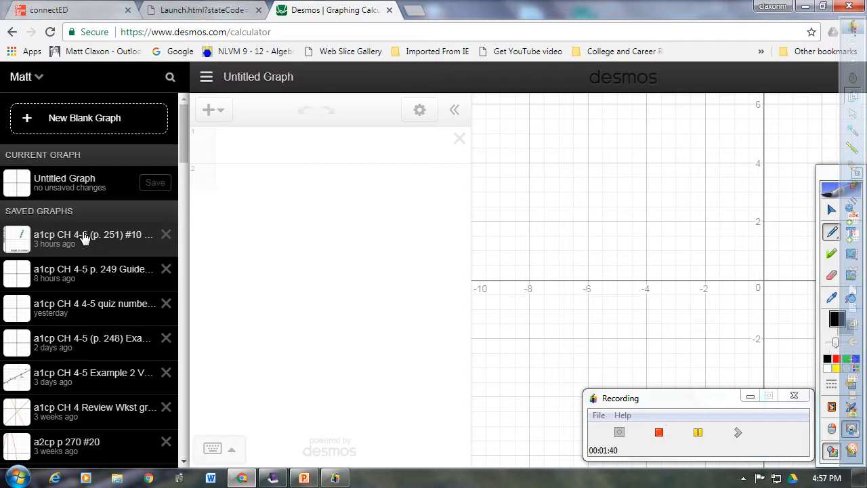
click(85, 237)
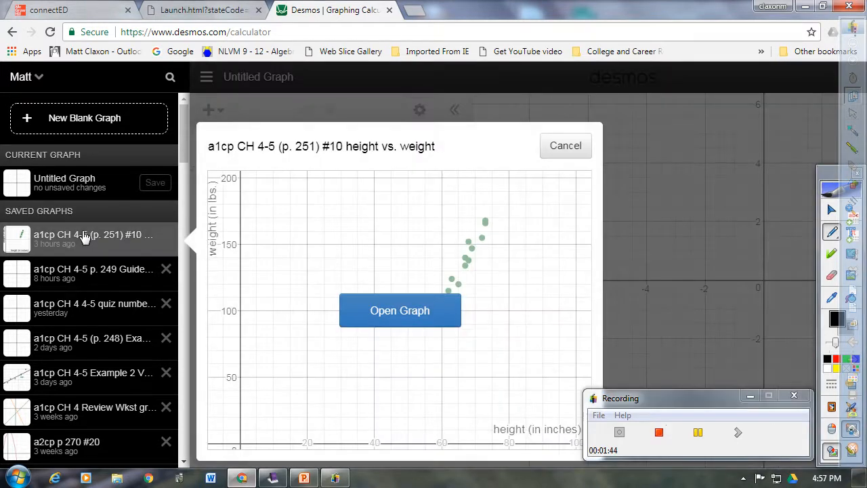
click(417, 317)
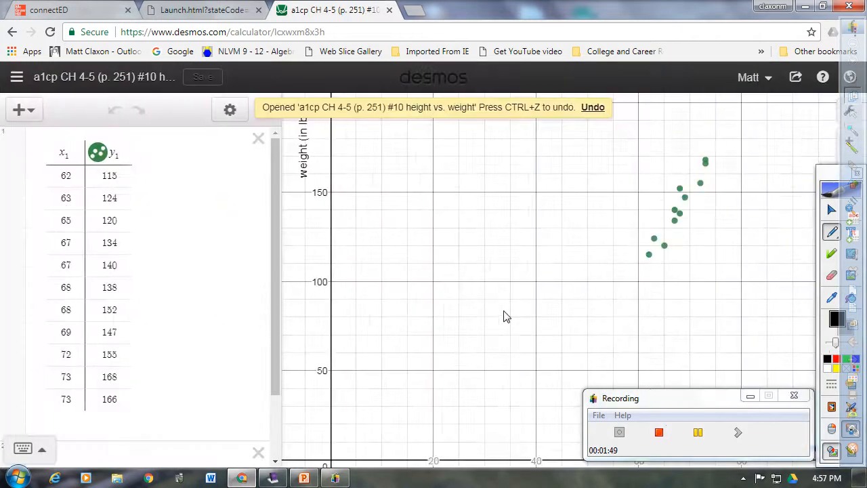
Clear the floating annotation toolbars and the recorder window away from the scatter plot and data table.
drag(831, 187, 3, 193)
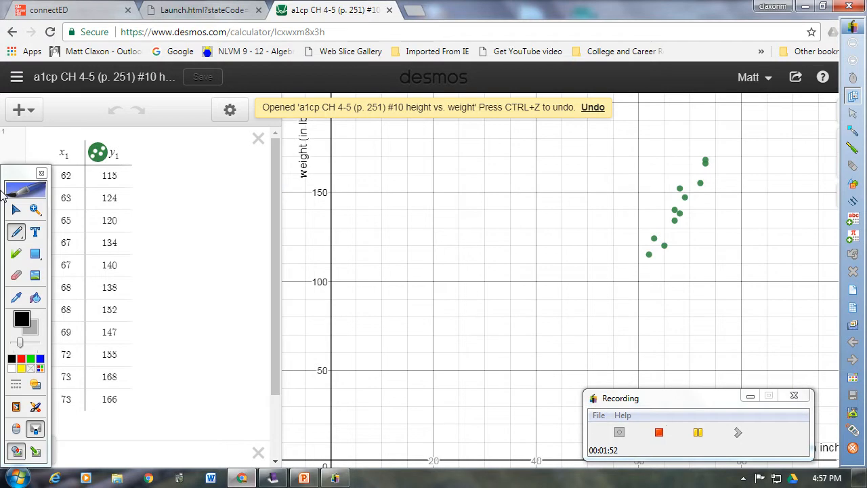
click(857, 49)
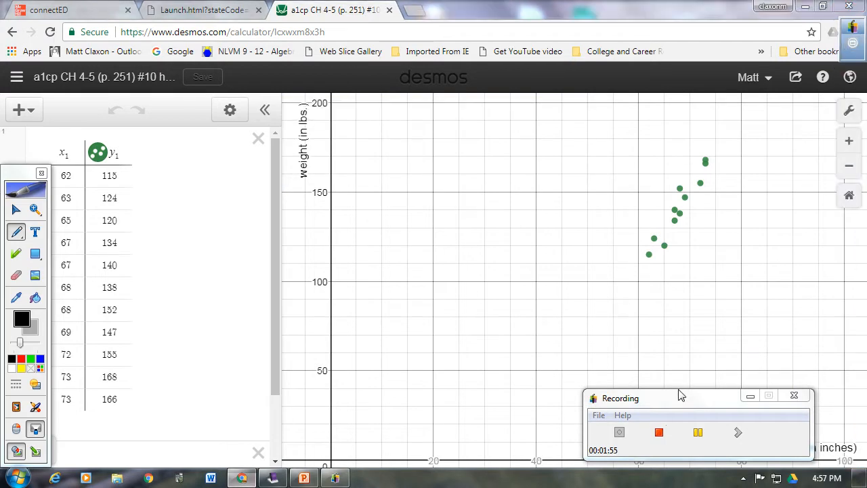
click(750, 397)
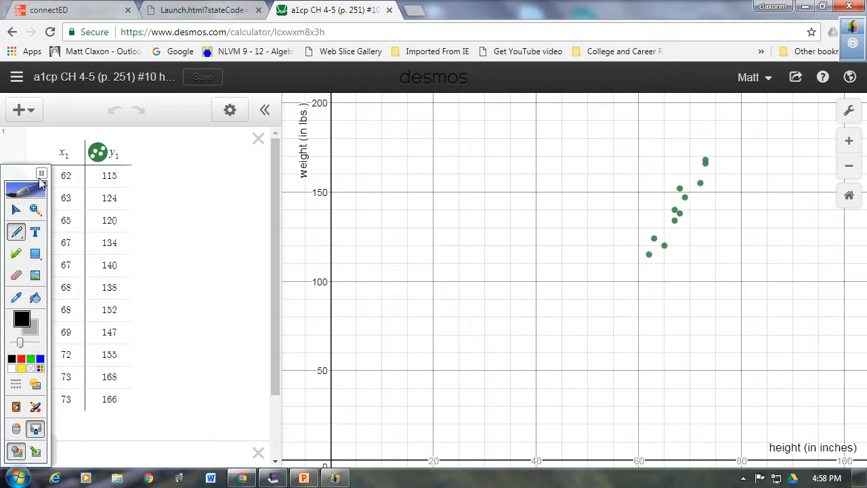
drag(25, 174, 267, 140)
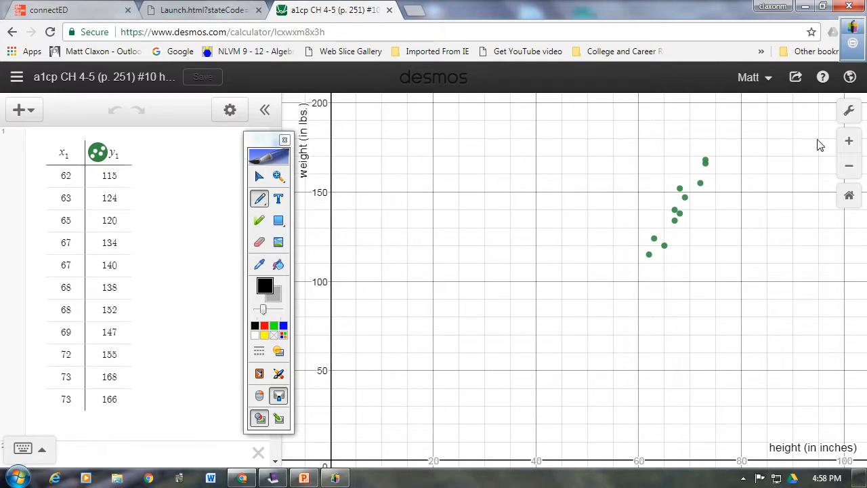
click(850, 114)
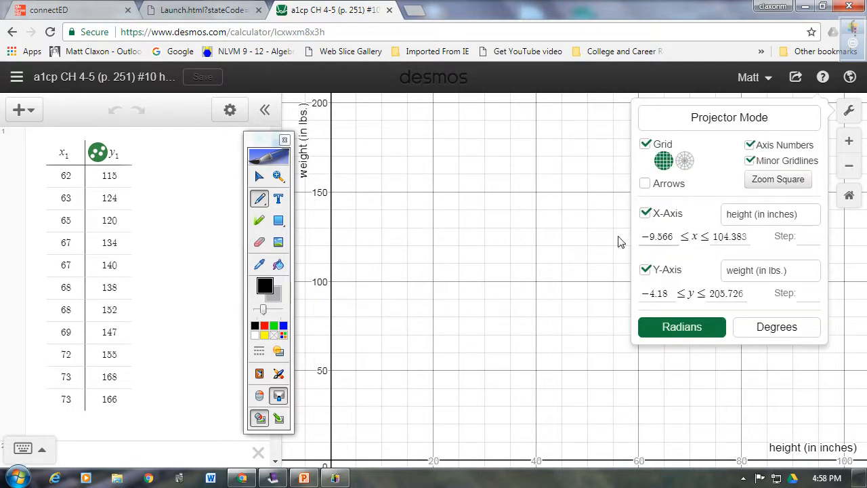
drag(262, 144, 230, 139)
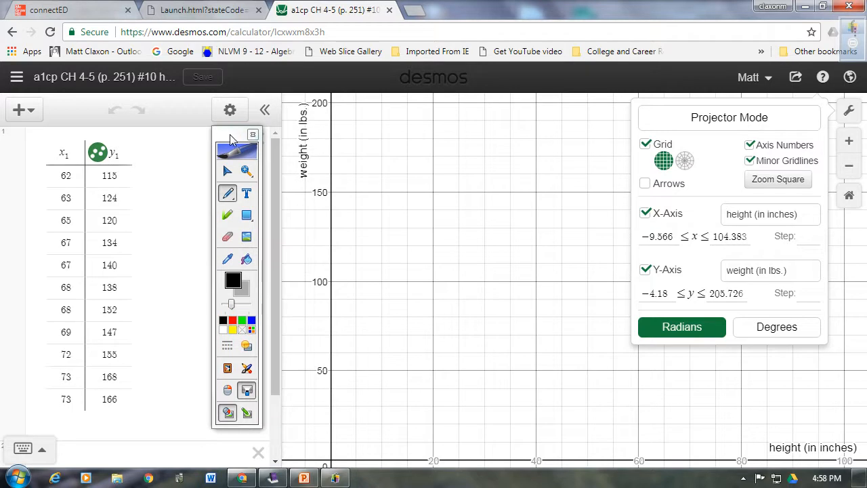
click(253, 134)
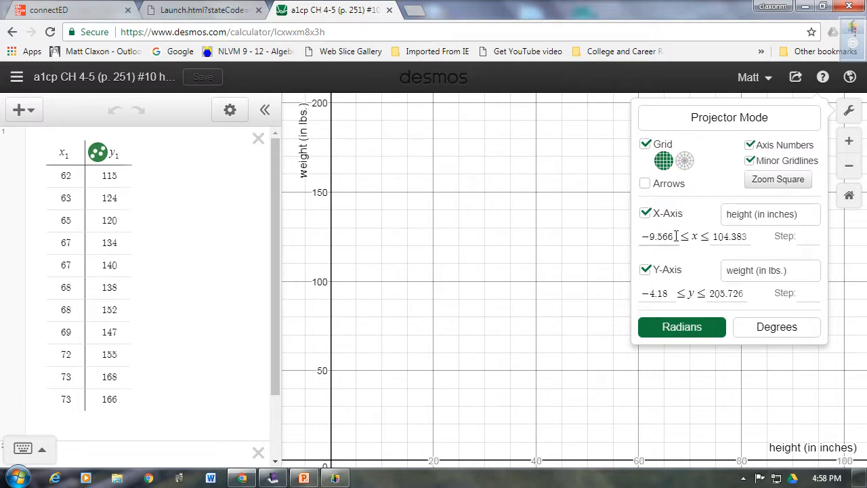
click(525, 238)
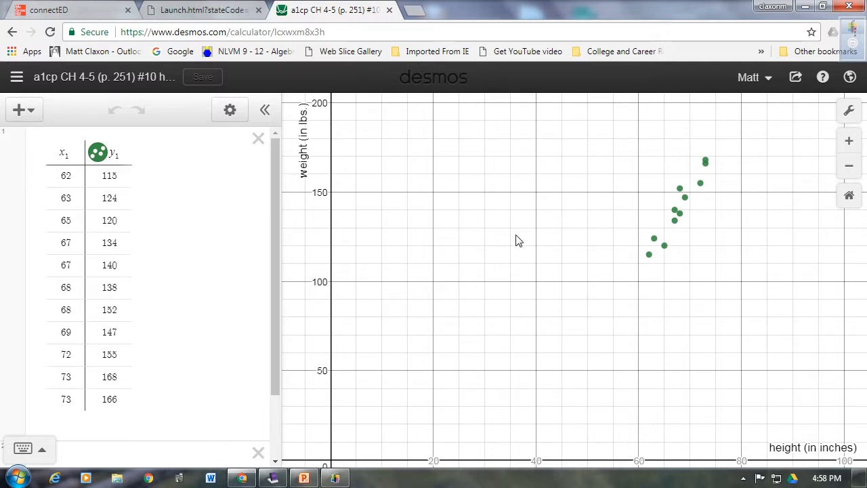
Set the x-axis minimum to 62, the smallest height in the table.
click(850, 112)
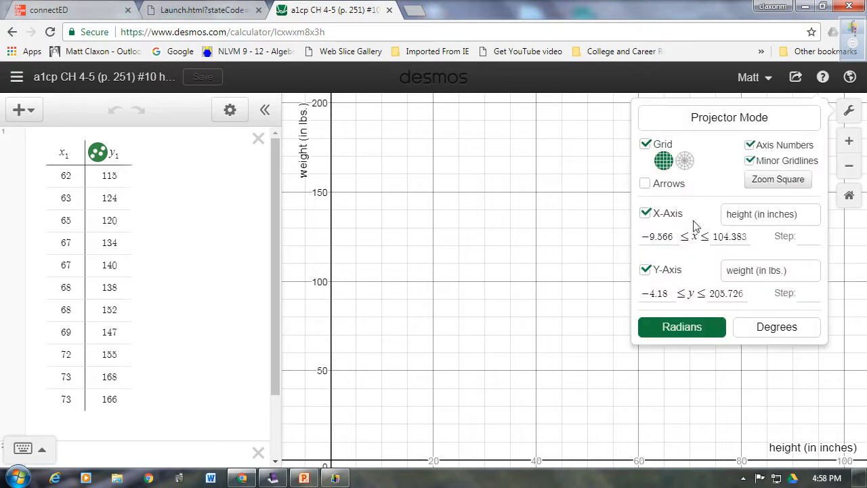
drag(674, 235, 636, 242)
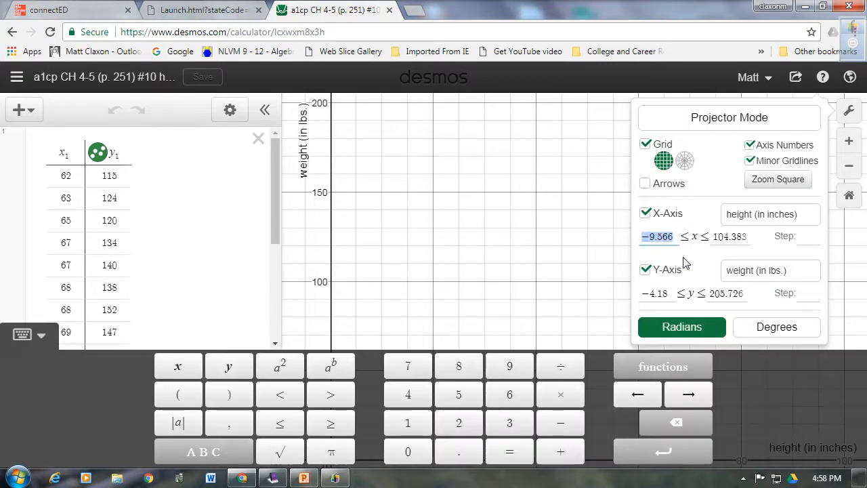
text(62)
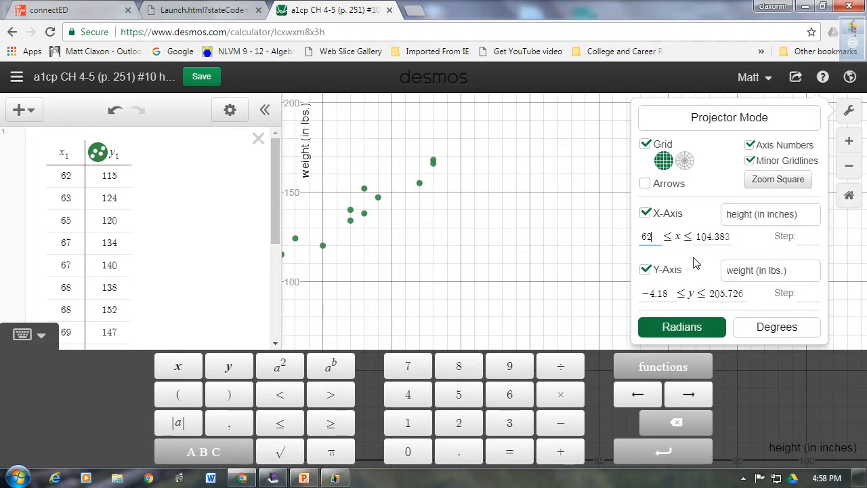
click(277, 224)
scroll(266, 260, down, 2)
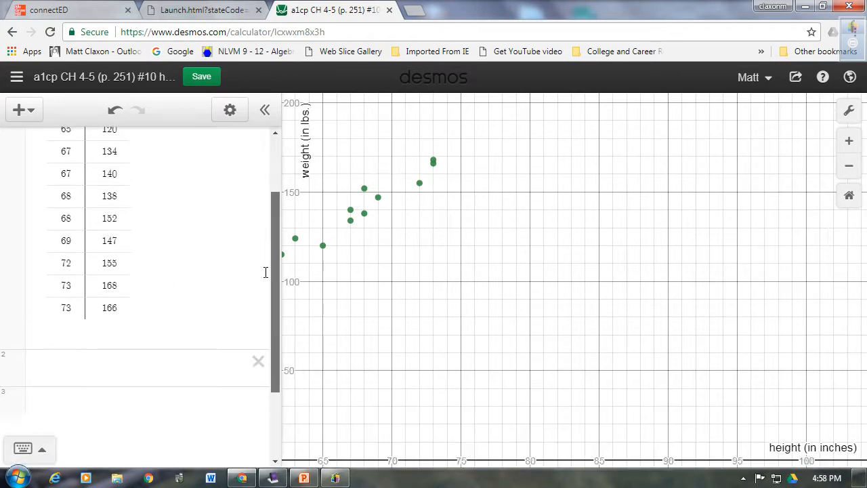
Set the x-axis maximum to 73, the largest height in the table.
click(847, 112)
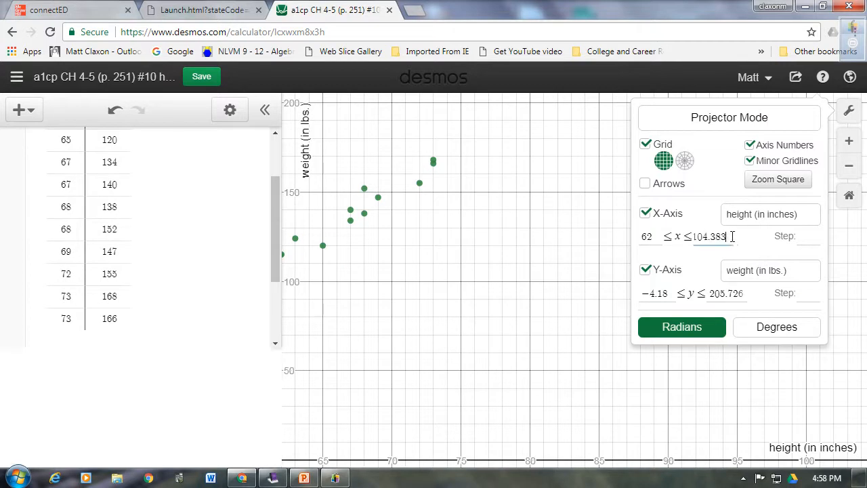
click(732, 236)
key(BackSpace)
key(BackSpace)
key(BackSpace)
key(BackSpace)
key(BackSpace)
key(BackSpace)
key(BackSpace)
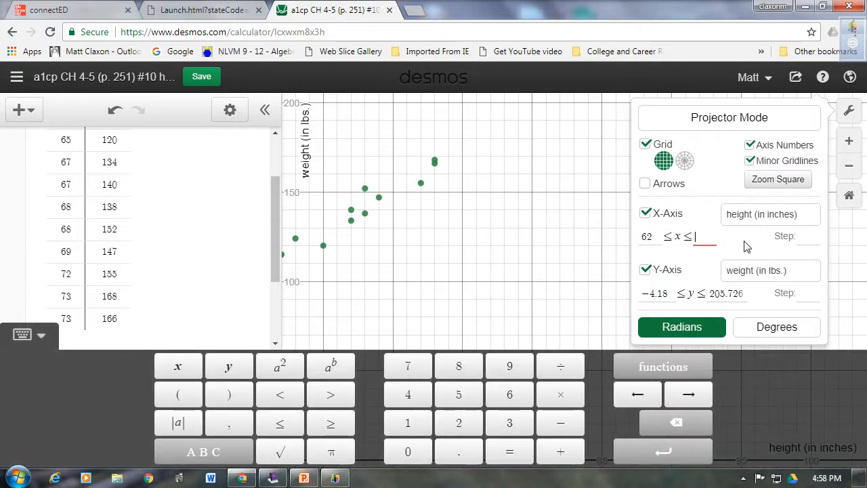
text(73)
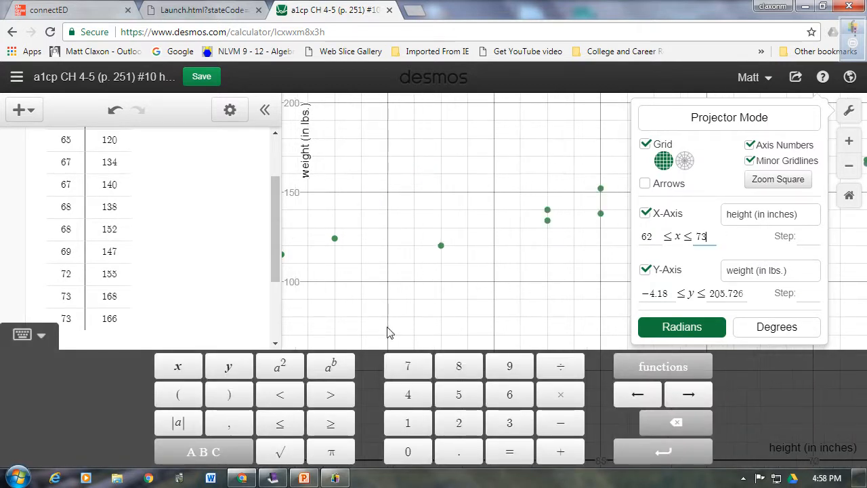
click(416, 301)
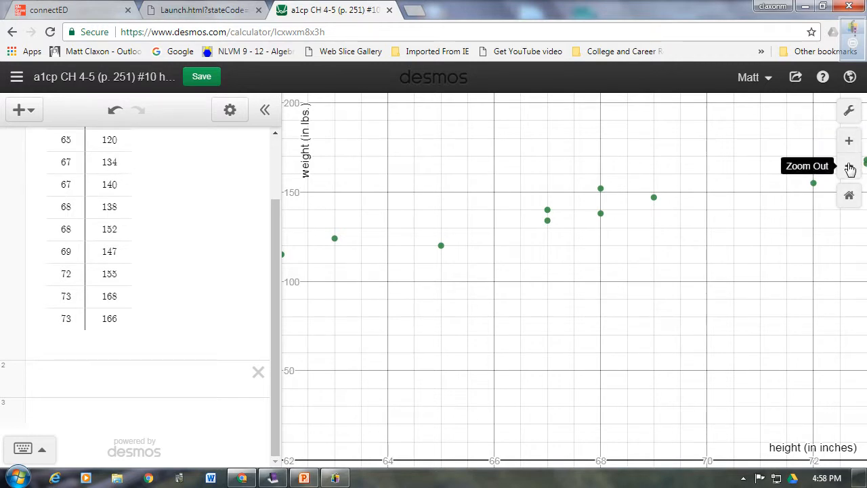
Widen the x-axis range beyond the data so it runs from 55 to 80.
click(848, 111)
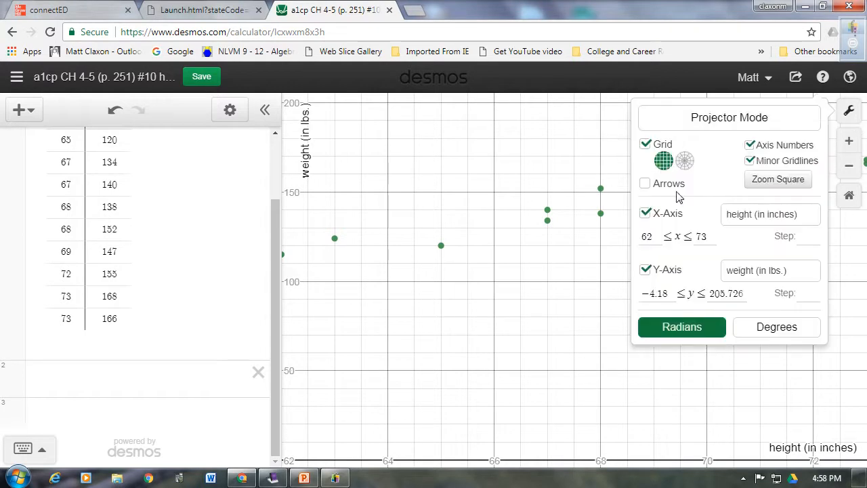
click(653, 234)
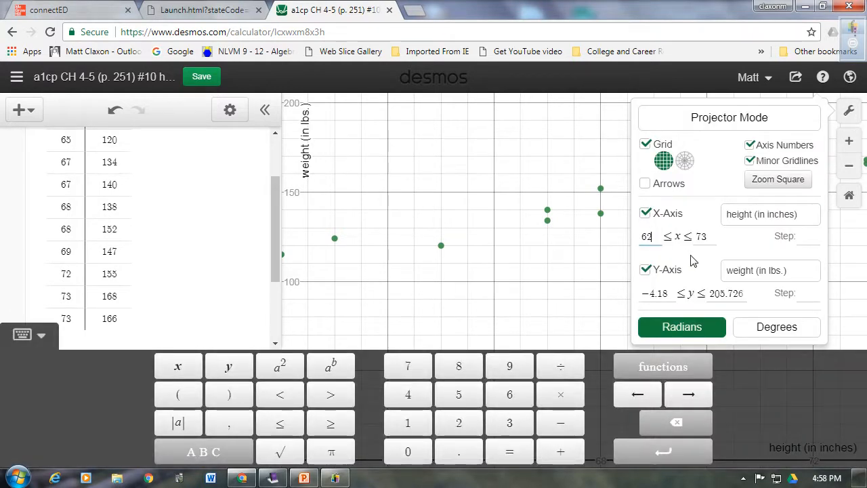
key(BackSpace)
key(BackSpace)
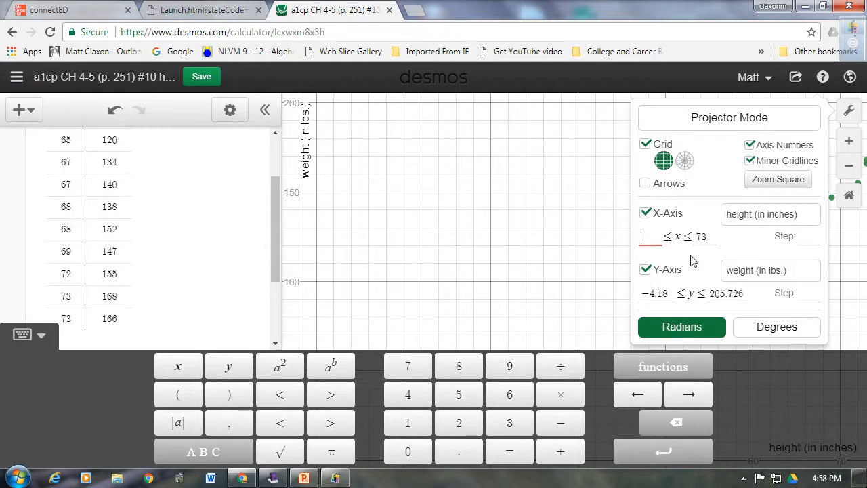
text(55)
click(709, 236)
key(BackSpace)
key(BackSpace)
text(80)
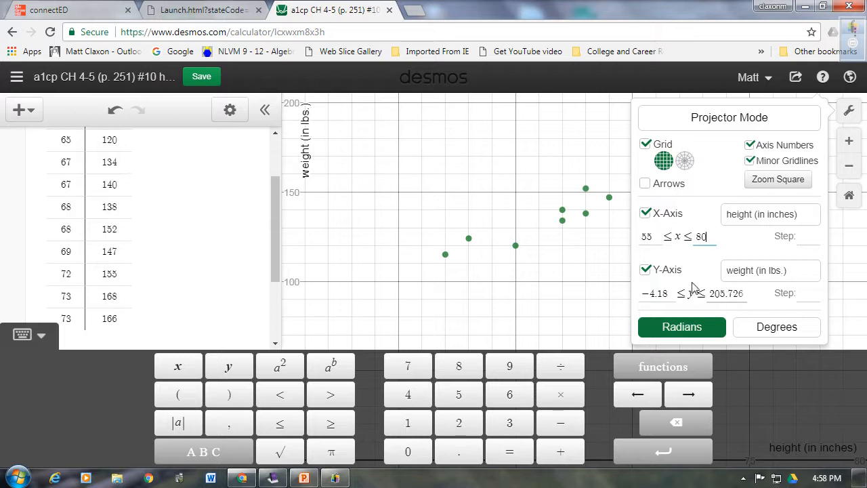
click(206, 249)
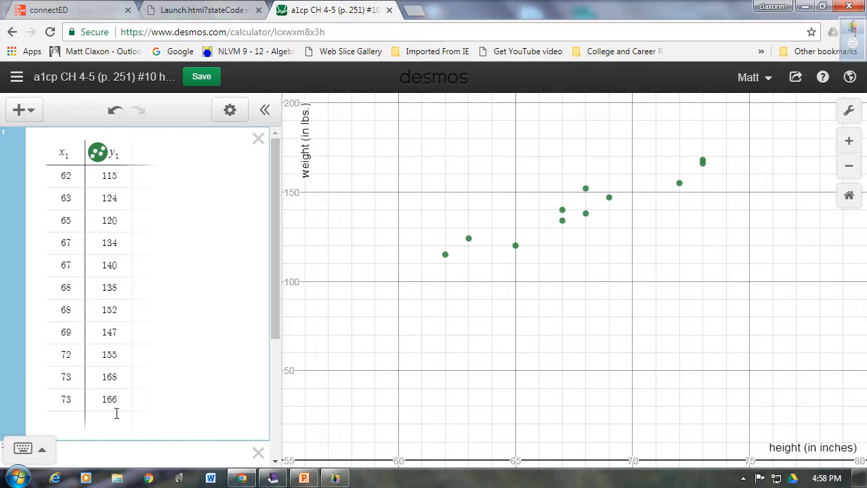
Set the y-axis minimum to 100 in the graph settings.
click(849, 110)
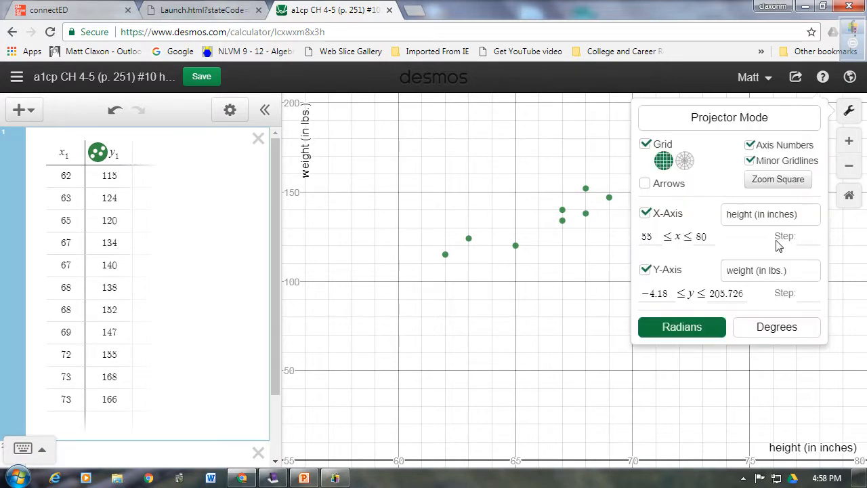
click(660, 298)
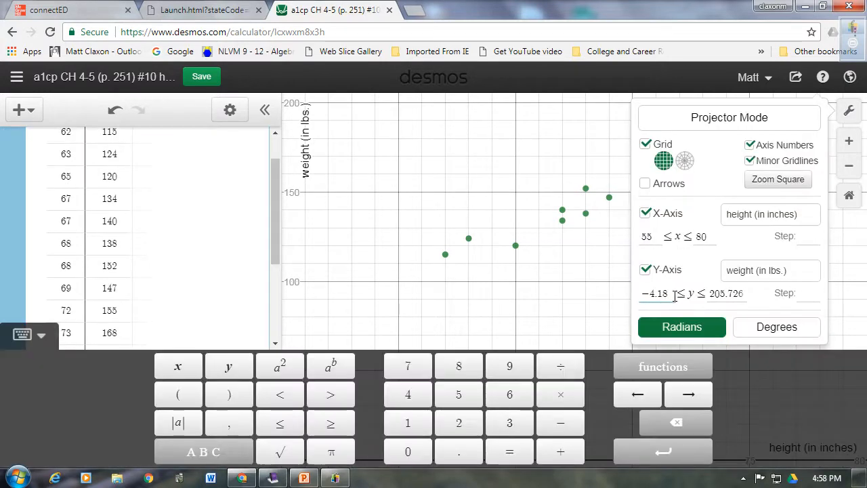
key(BackSpace)
key(BackSpace)
key(BackSpace)
key(BackSpace)
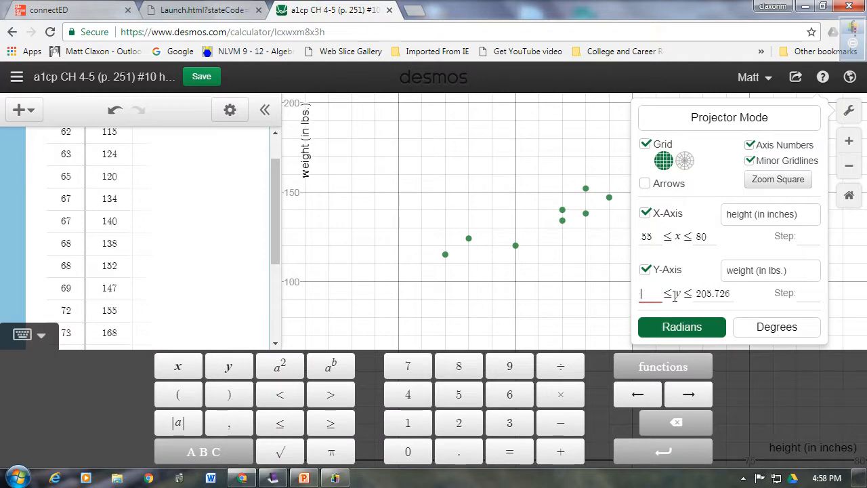
text(100)
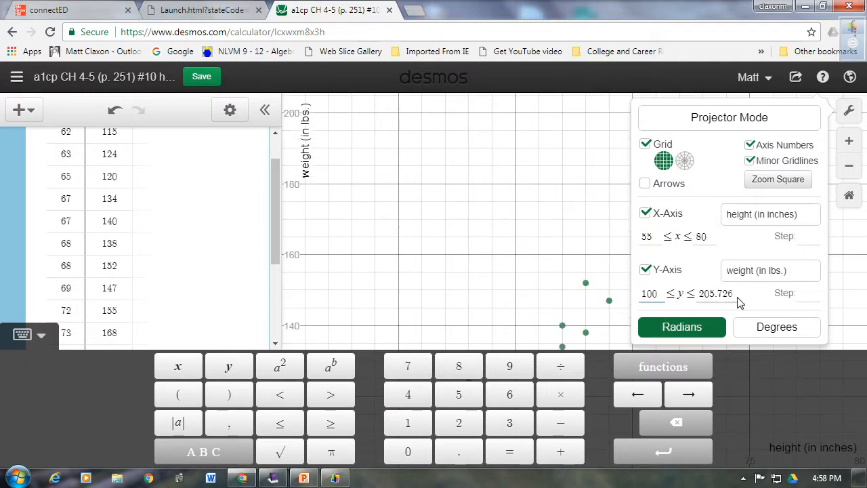
Set the y-axis maximum to 200 and close the graph settings.
click(738, 293)
key(BackSpace)
key(BackSpace)
key(BackSpace)
key(BackSpace)
key(BackSpace)
key(BackSpace)
key(BackSpace)
text(200)
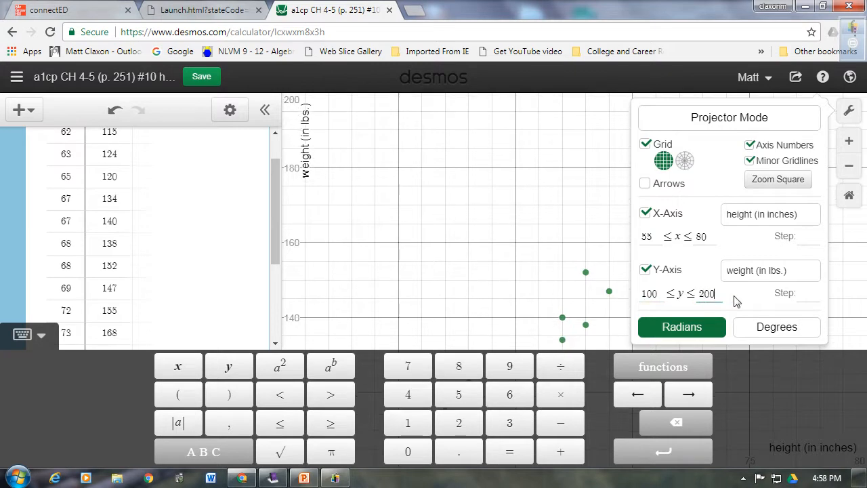
click(542, 249)
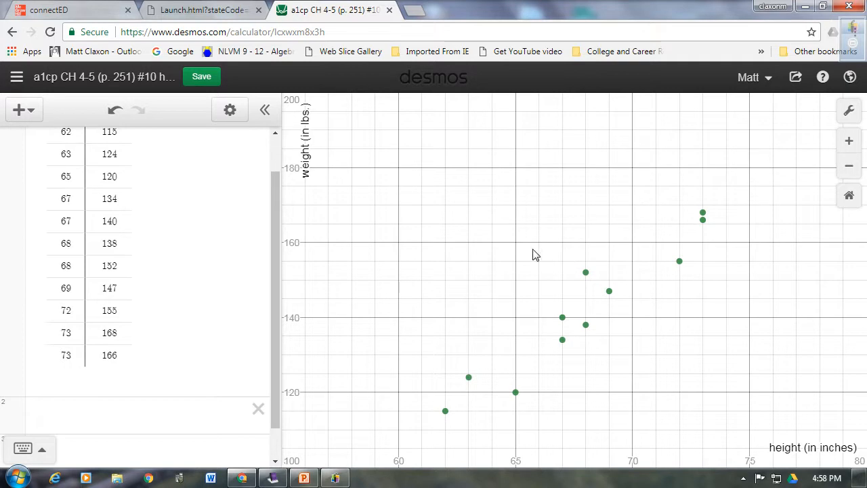
Set the minimum of both the x-axis and the y-axis to -5 so the origin is included.
click(852, 113)
click(648, 236)
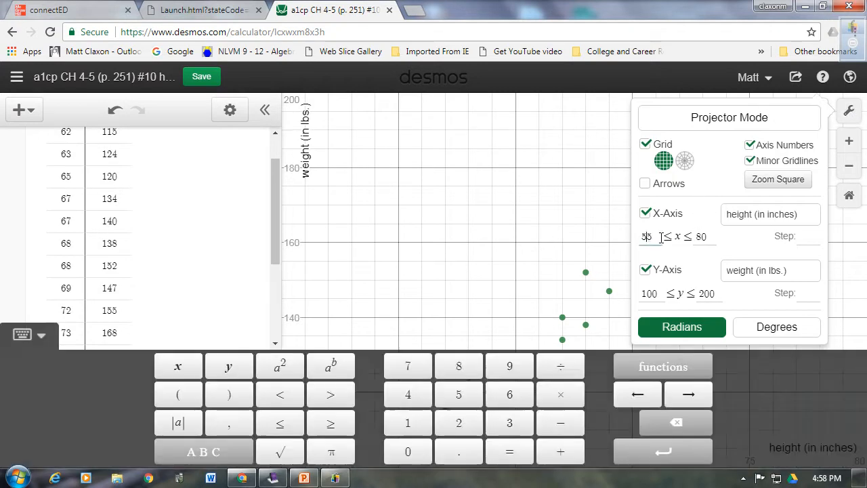
drag(660, 236, 617, 237)
key(BackSpace)
text(-5)
drag(662, 292, 622, 299)
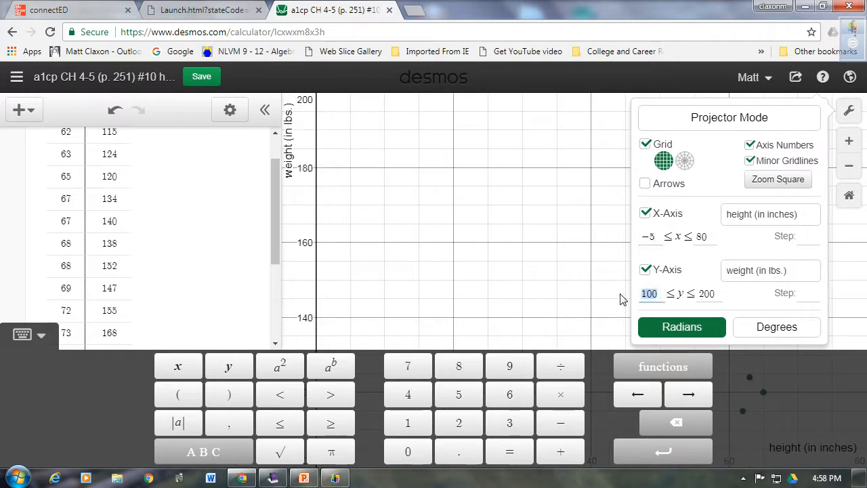
key(BackSpace)
text(-)
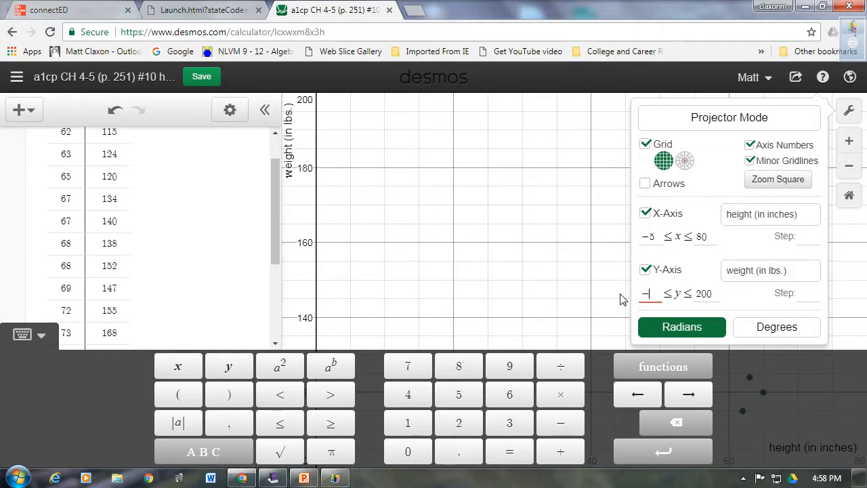
text(5)
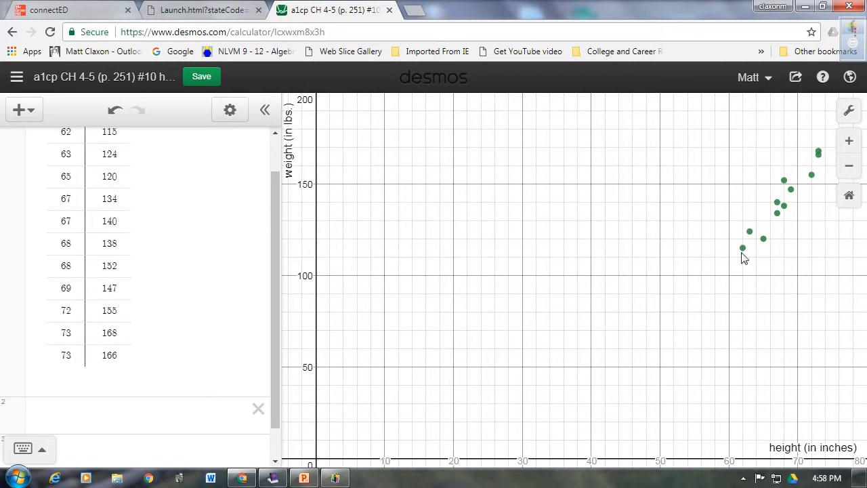
Display the coordinates of the lower of the two points with the greatest height.
click(819, 154)
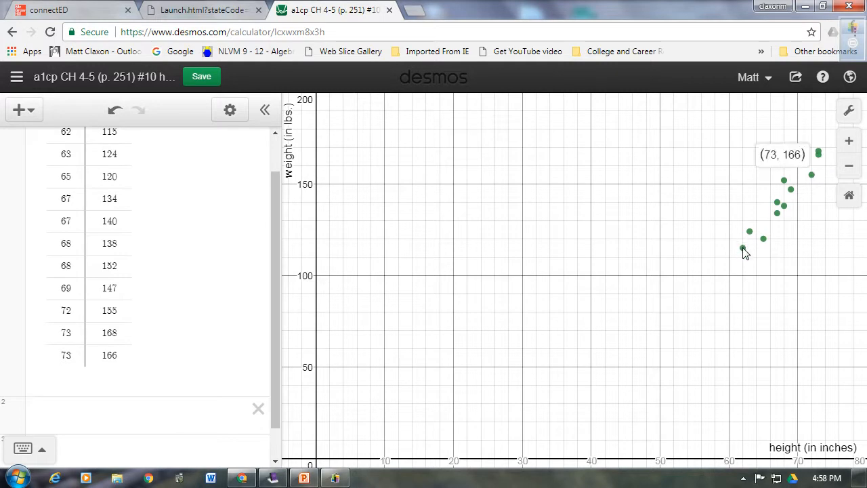